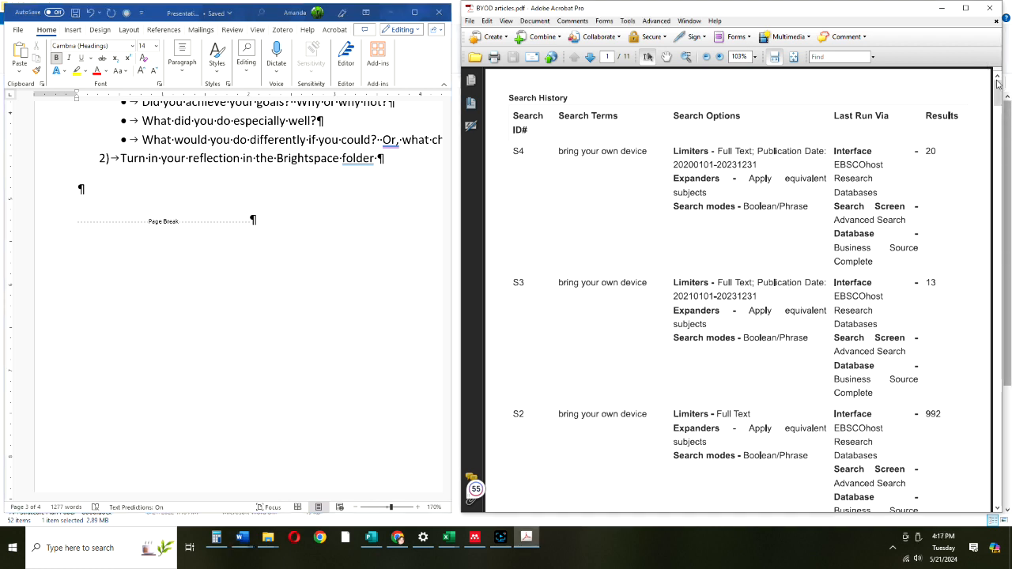
Step: Find the first article record in the PDF and start a new citation source after the bullet ending "actual video editing software."
left_click_drag(998, 89, 998, 129)
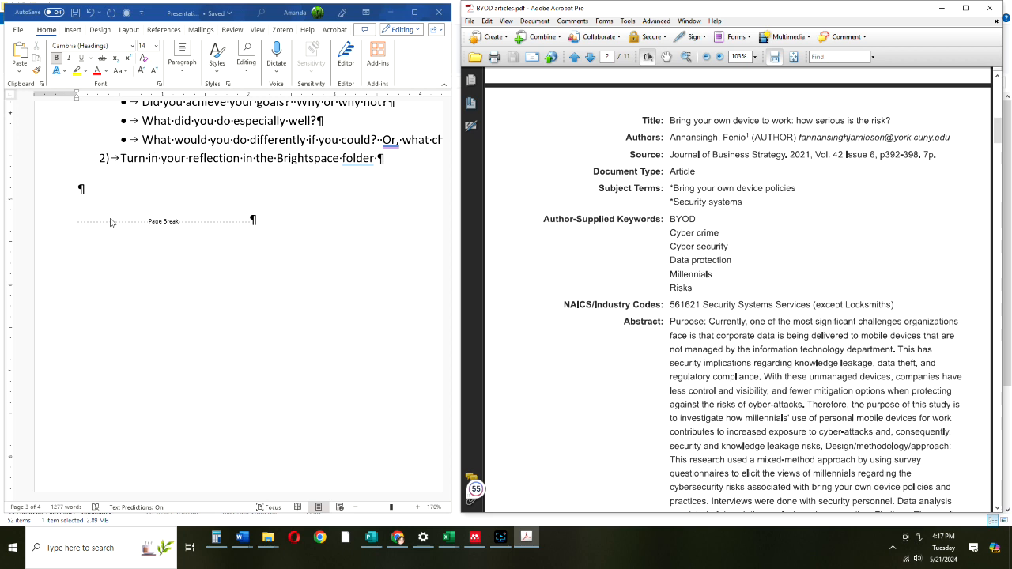
left_click(106, 187)
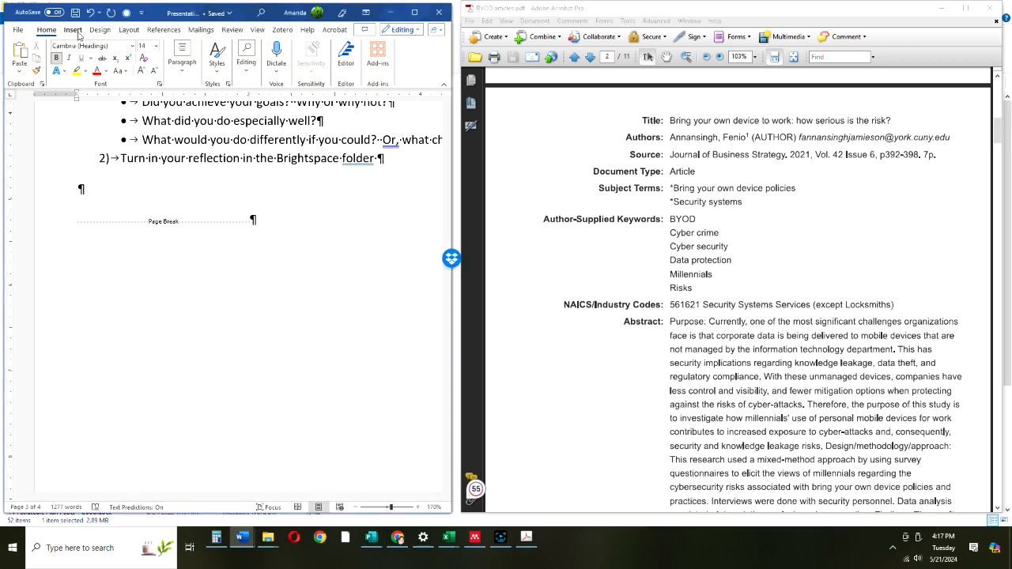
left_click_drag(446, 356, 445, 327)
left_click_drag(249, 496, 437, 517)
left_click(332, 251)
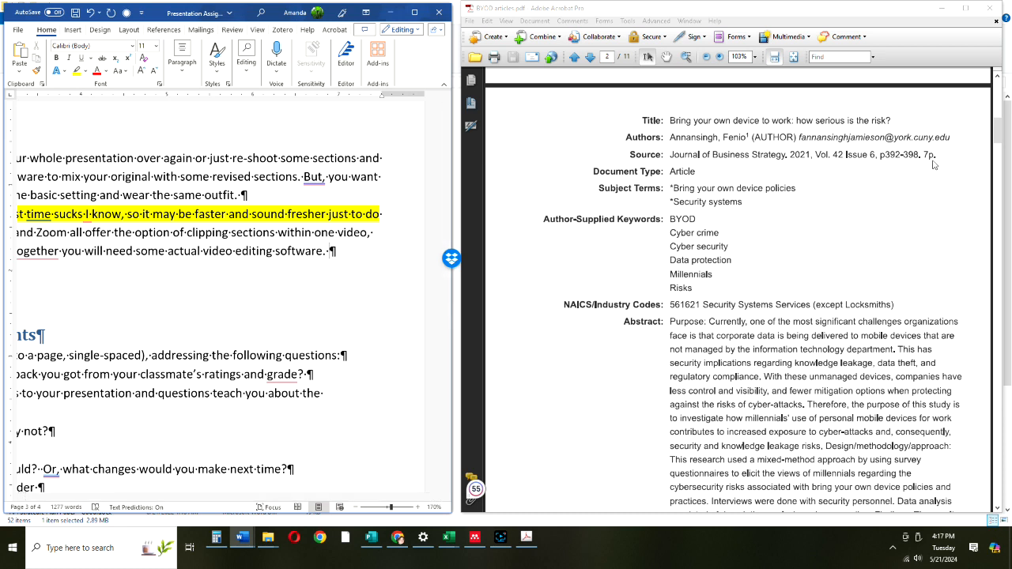
left_click(164, 30)
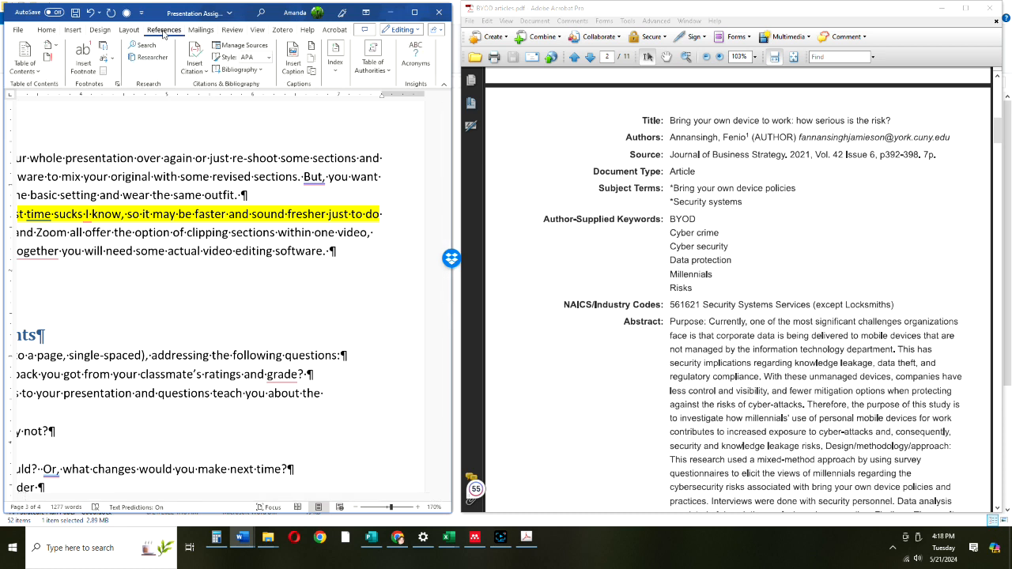
left_click(206, 75)
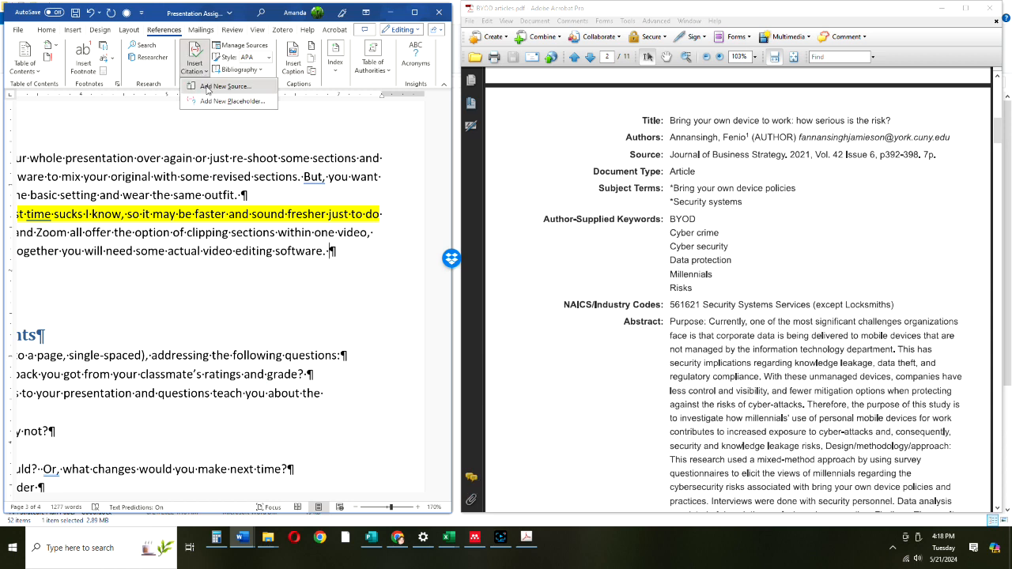
left_click(207, 88)
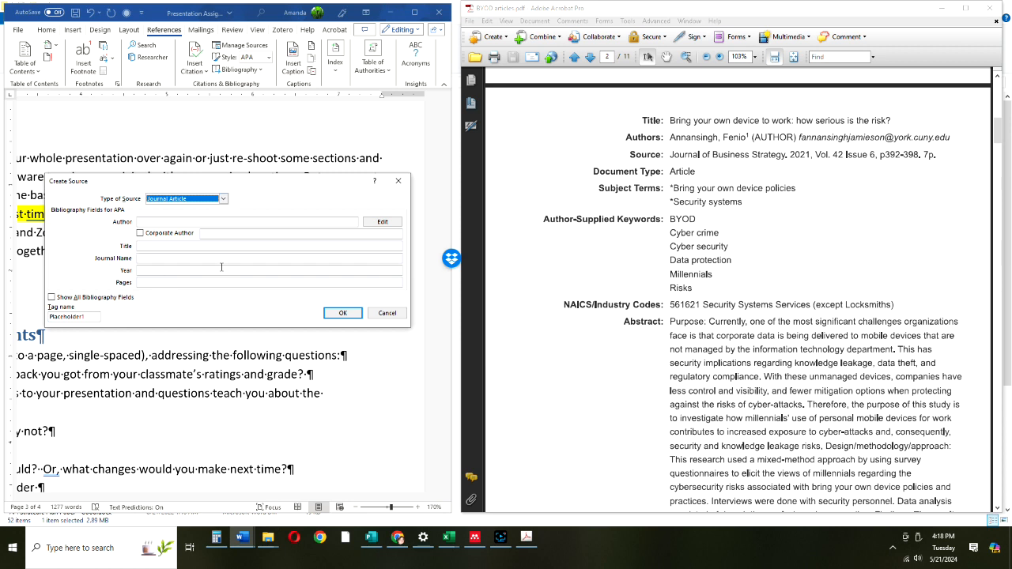
Step: Enter the journal article's author and the title "Bring your own device to work: how serious is the risk?"
left_click(168, 222)
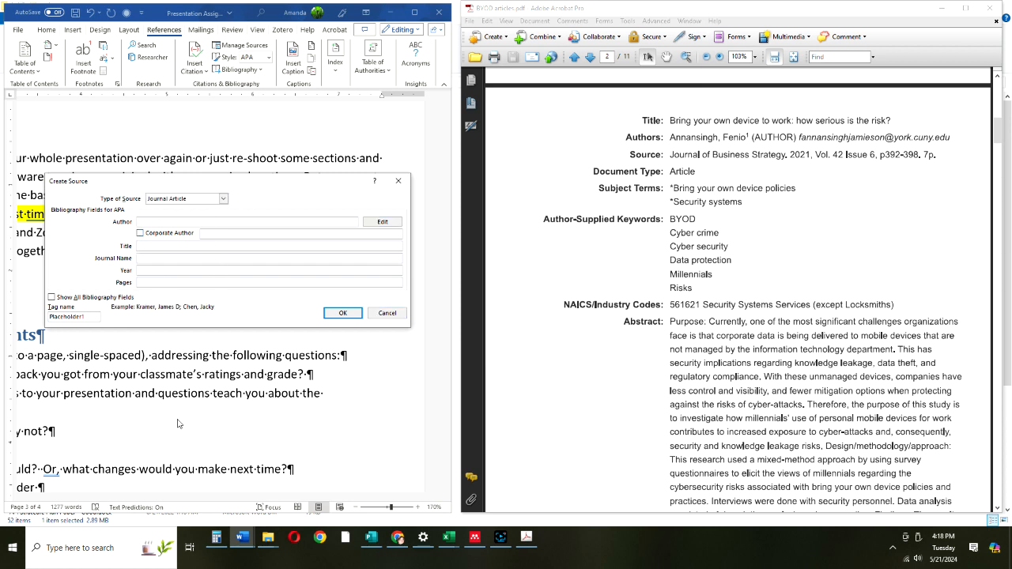
type("Ann")
key("Tab")
key("Tab")
key("Tab")
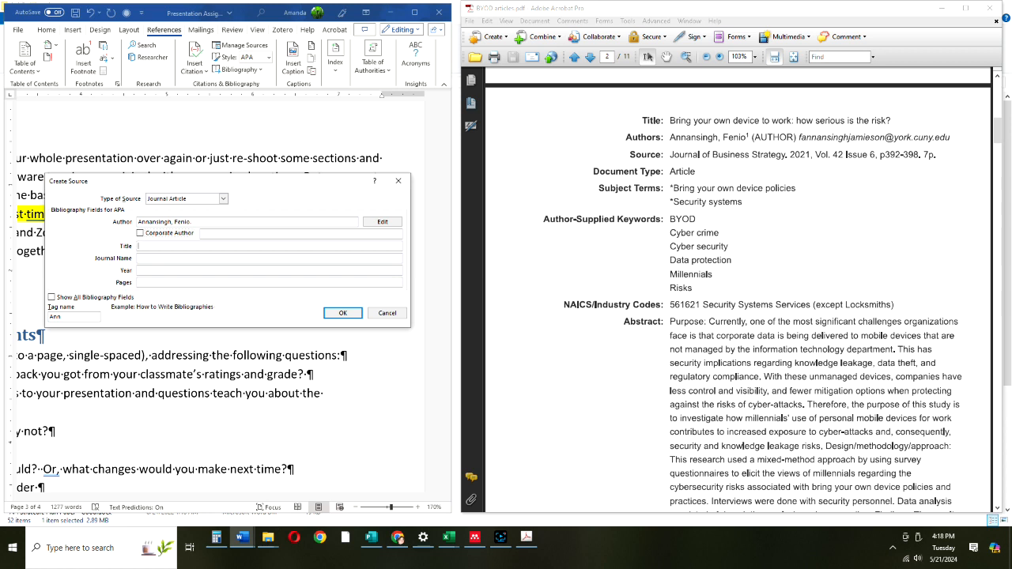
type("Bring your own device to work: how ser")
type("ious is the risk?")
key("Tab")
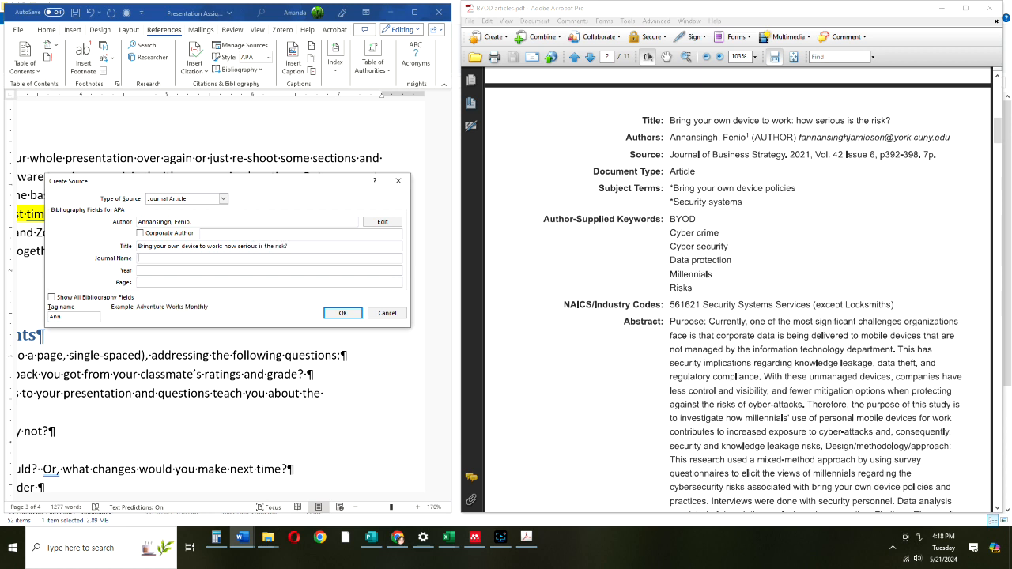
Step: Complete the source with Journal of Business Strategy, year 2021 and pages 392-398, and remove the period after the author's name
type("Journal of Business Strategy")
key("Tab")
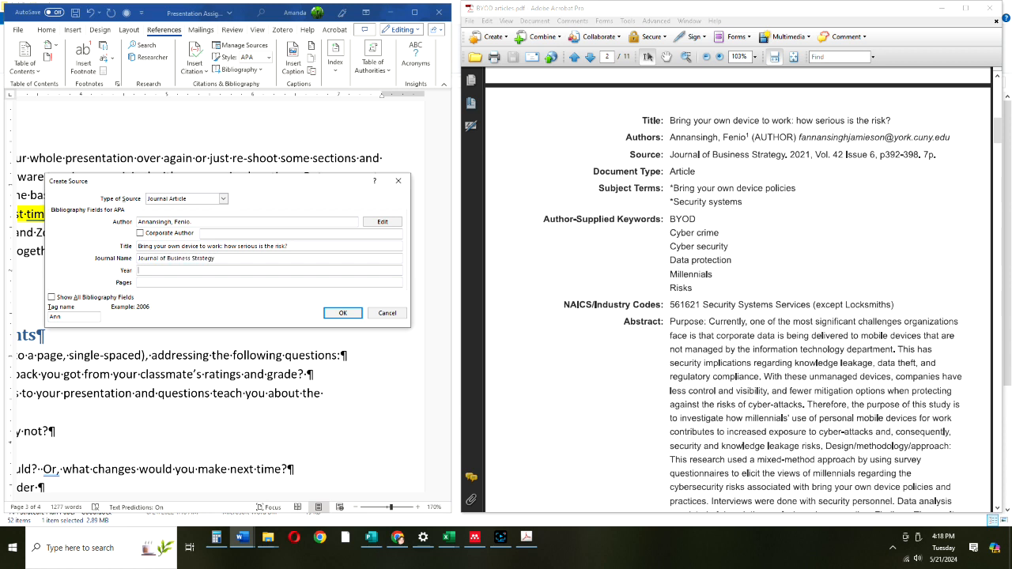
key("Tab")
left_click(194, 223)
Step: Reveal all bibliography fields, set the volume to 42, collapse the fields again and insert the citation
left_click(52, 298)
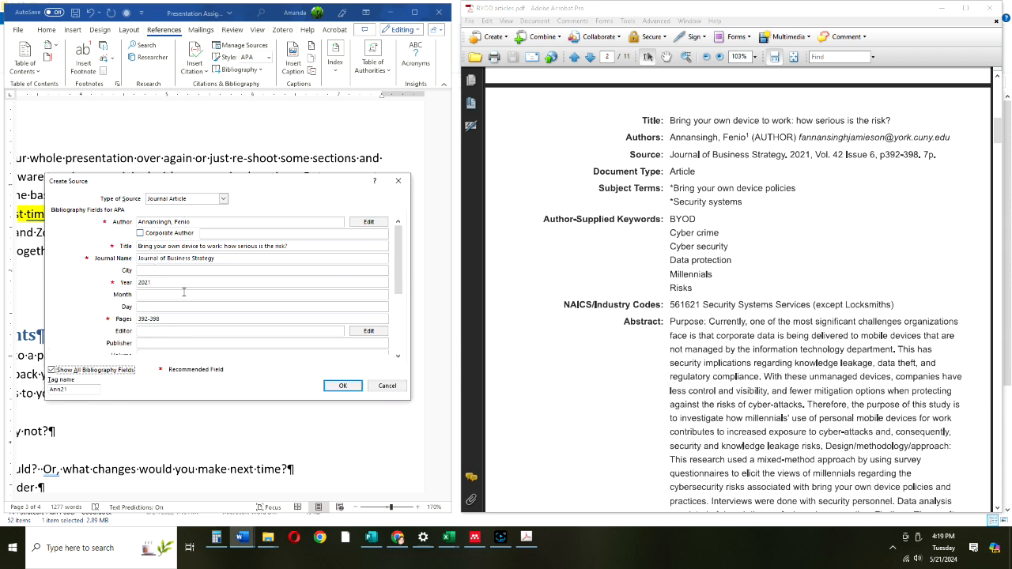
left_click_drag(399, 273, 393, 321)
left_click(145, 246)
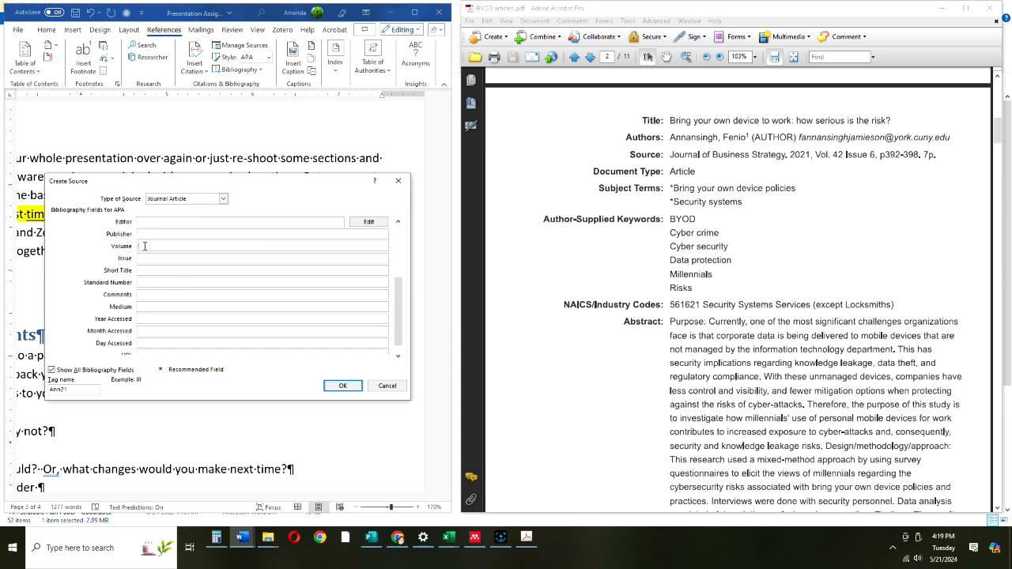
type("42")
left_click(52, 371)
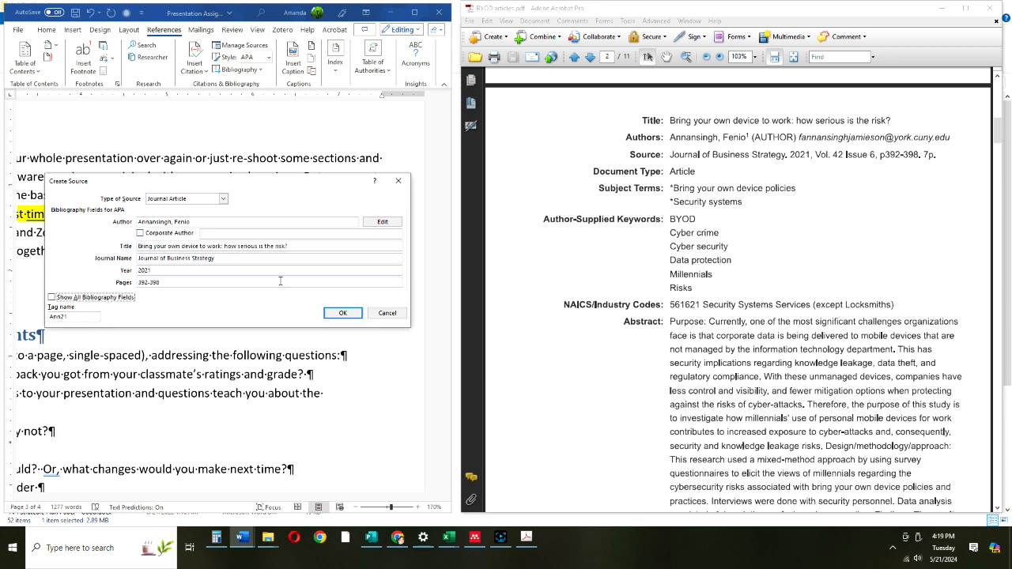
left_click(341, 314)
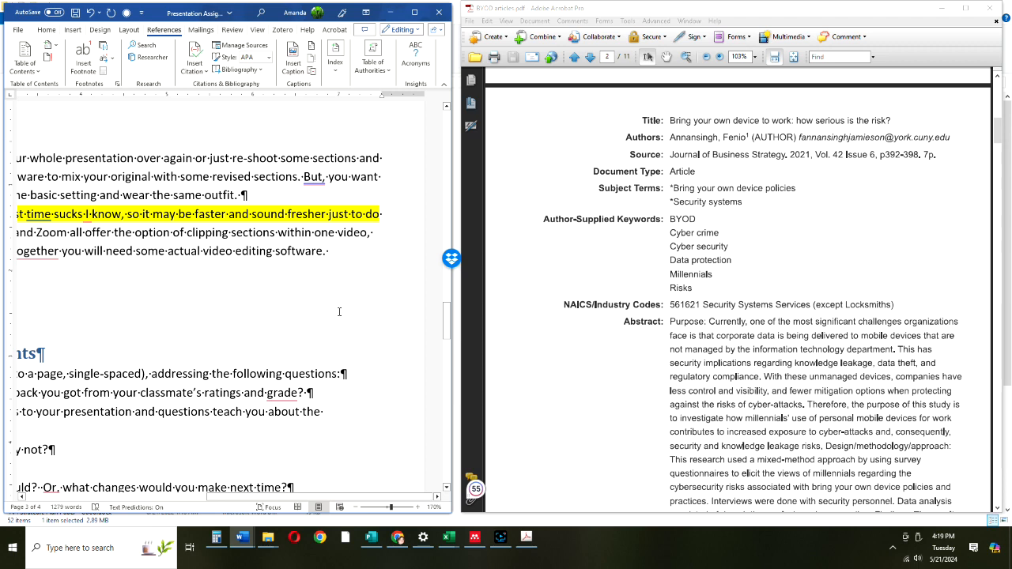
Step: Bring up Record 2 in the PDF and start a new citation source after "effectiveness of your presentation?"
left_click_drag(286, 500, 128, 501)
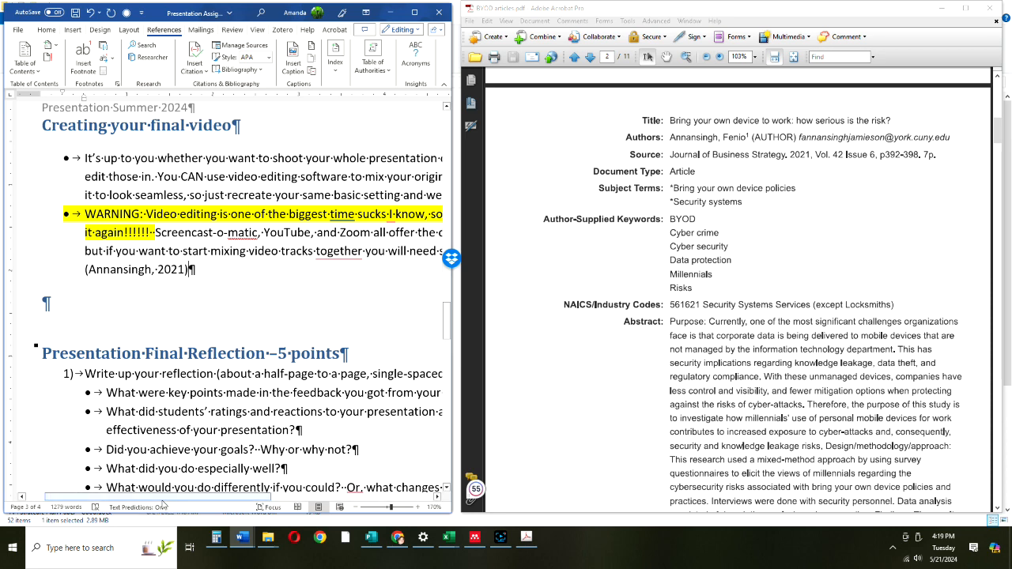
left_click_drag(169, 504, 291, 508)
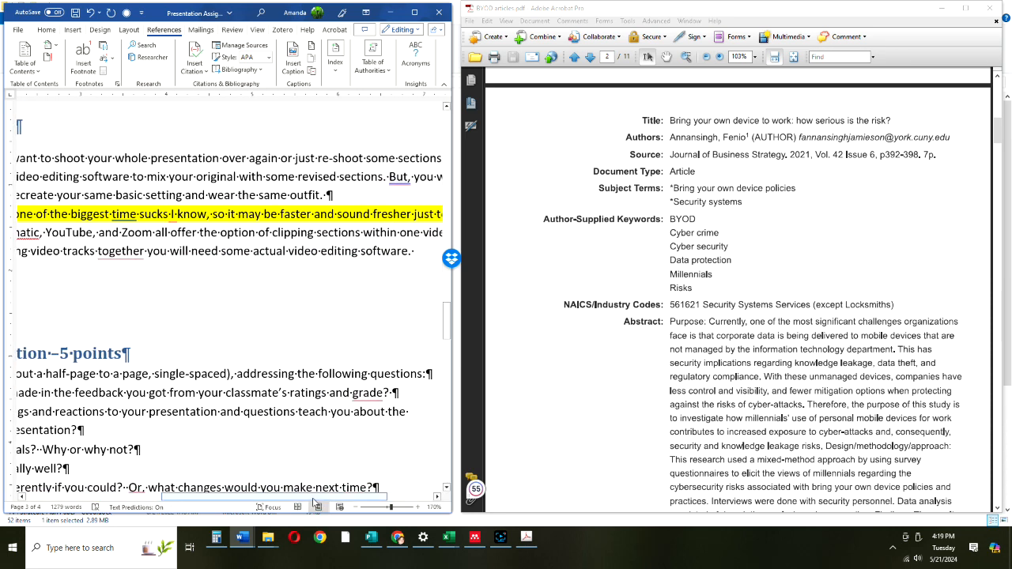
left_click_drag(315, 503, 195, 504)
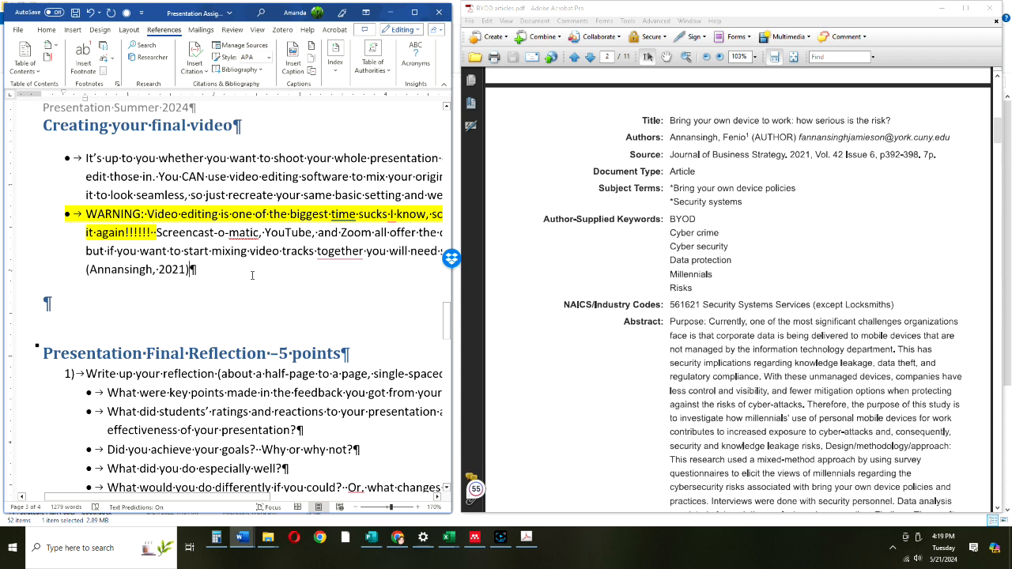
scroll(253, 275, "down", 5)
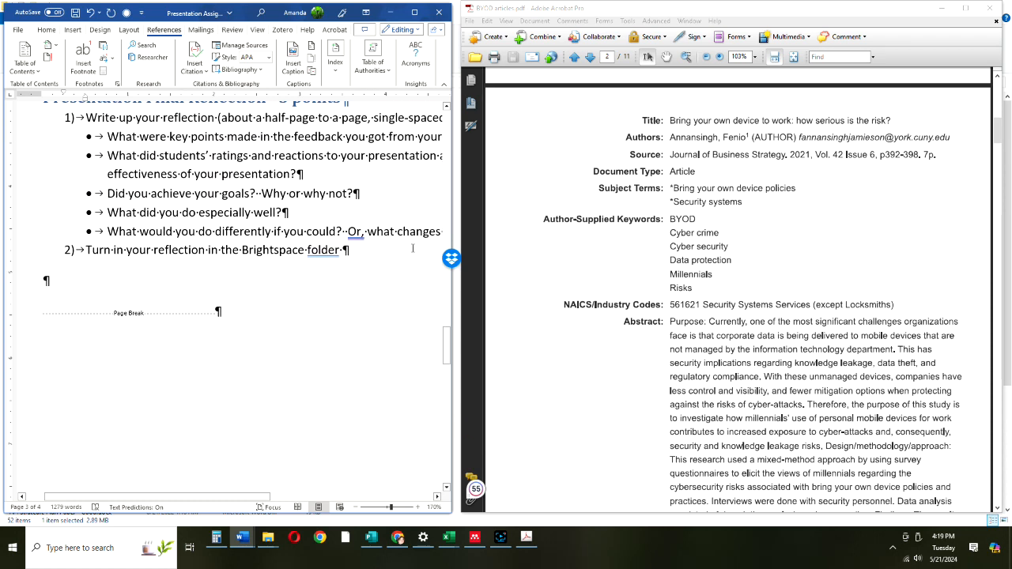
left_click(304, 172)
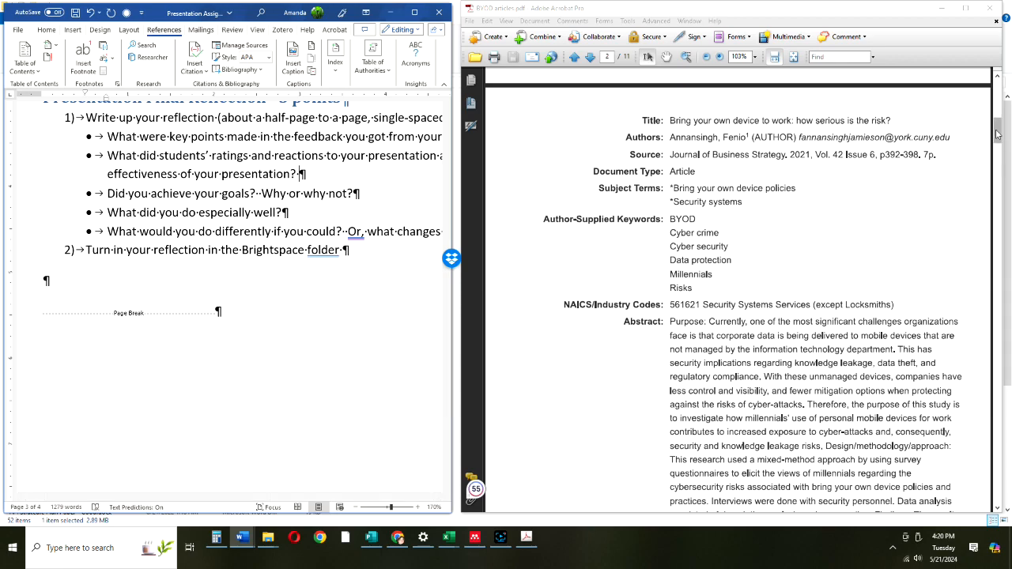
left_click_drag(997, 134, 997, 190)
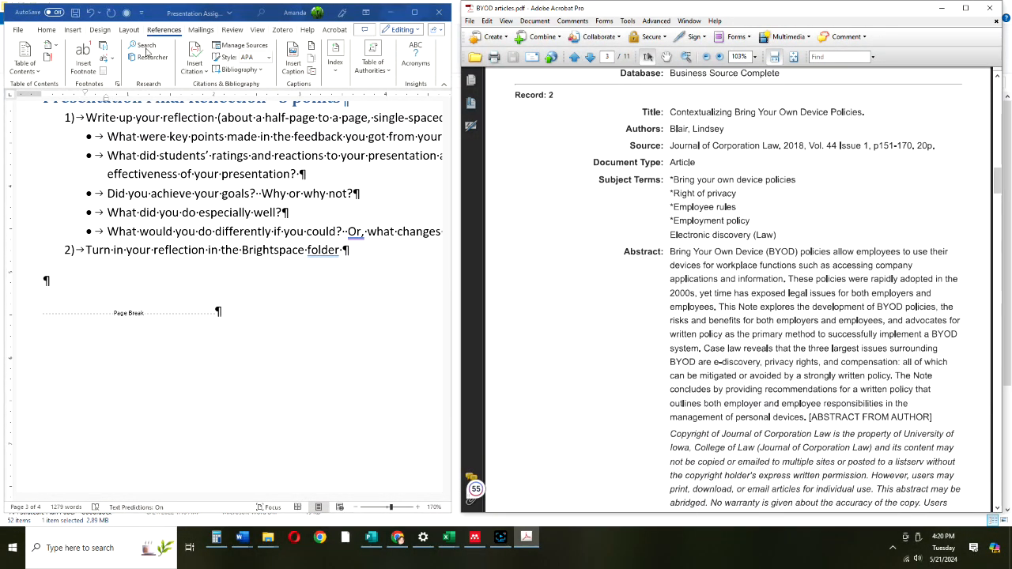
left_click(198, 76)
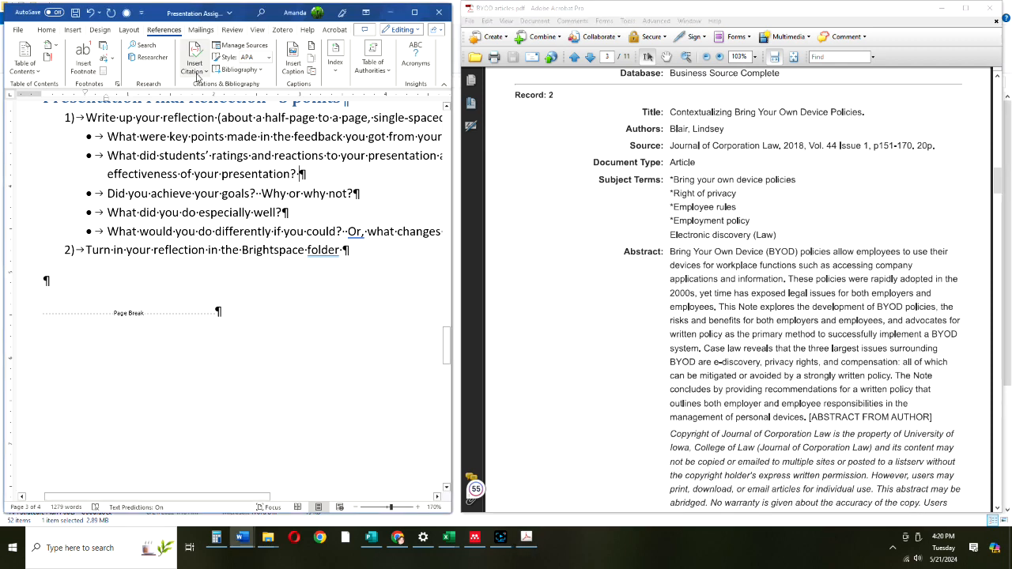
left_click(198, 77)
left_click(209, 124)
Step: Insert the citation with its author, title "Contextualizing Bring Your Own Device Policies", Journal of Corporation Law, year 2018 and pages 151-170
left_click(158, 222)
type("Blair, Lindsey")
left_click(158, 246)
type("Contextualizing Bring Your Own Device Policies")
key("Tab")
type("Journal of Corporation Law")
key("Tab")
type("2018")
key("Tab")
type("151-170")
left_click(342, 317)
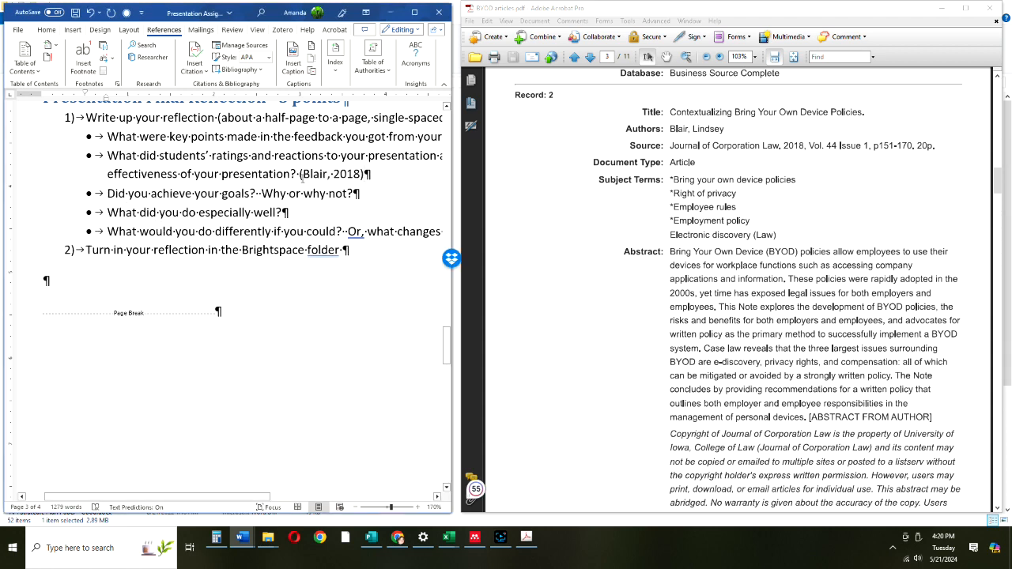
Step: Add three blank paragraphs above the page break and insert a Works Cited bibliography there
left_click(90, 293)
key("Return")
key("Return")
key("Return")
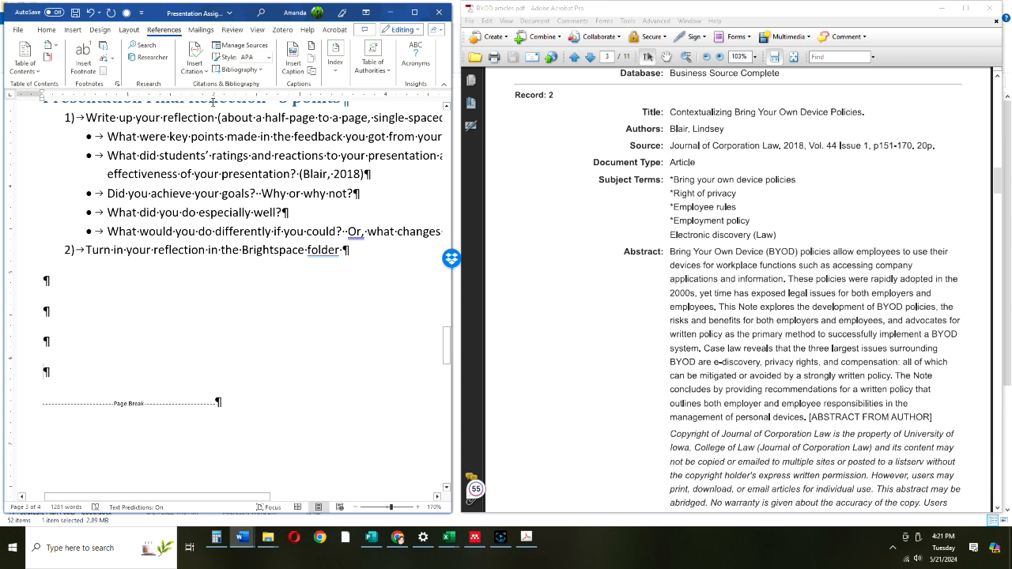
left_click(258, 71)
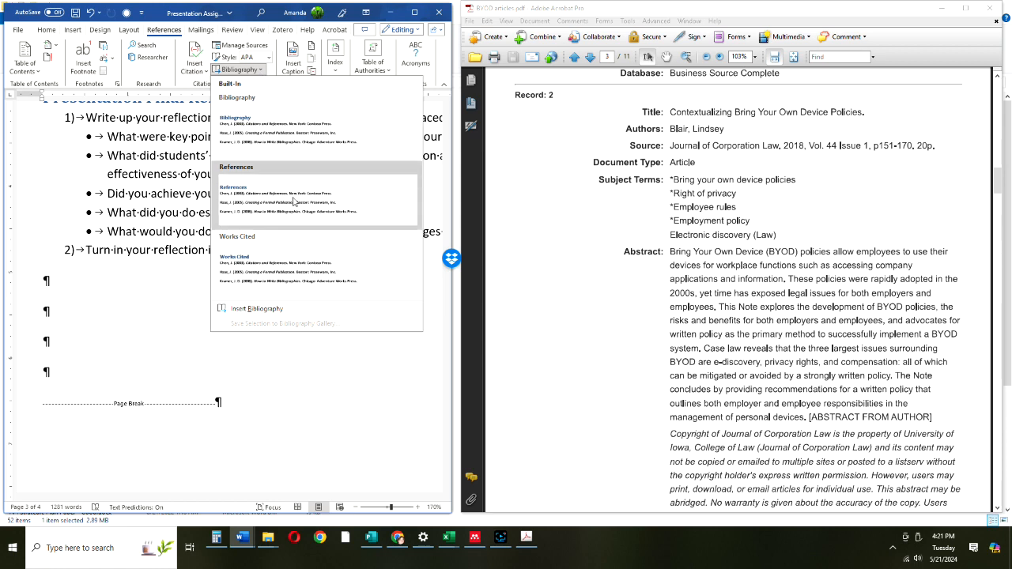
left_click(293, 267)
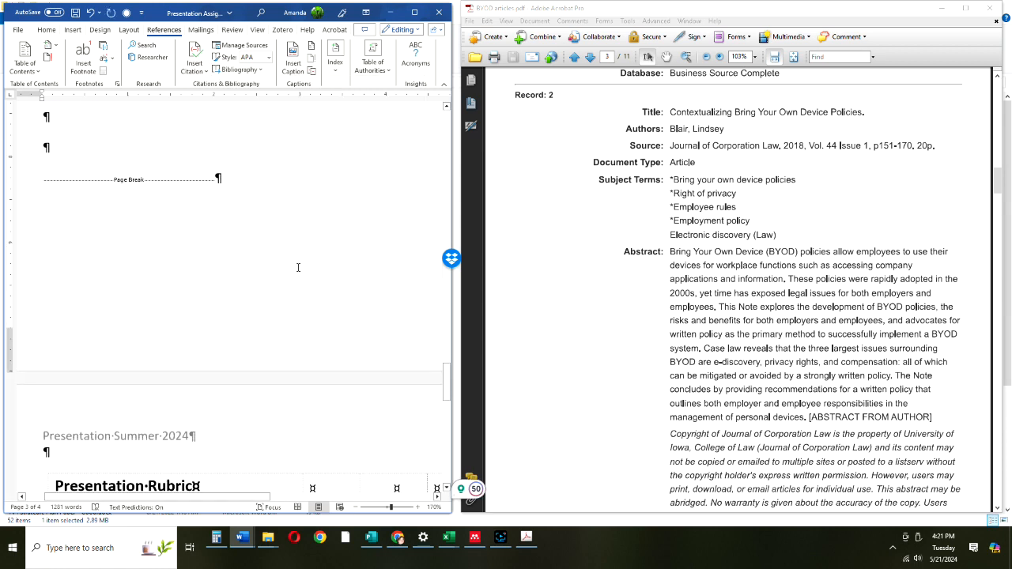
Step: Review the Works Cited entries and the available and current sources in the Source Manager
scroll(297, 266, "down", 5)
scroll(298, 267, "down", 6)
scroll(298, 267, "up", 10)
scroll(237, 269, "up", 1)
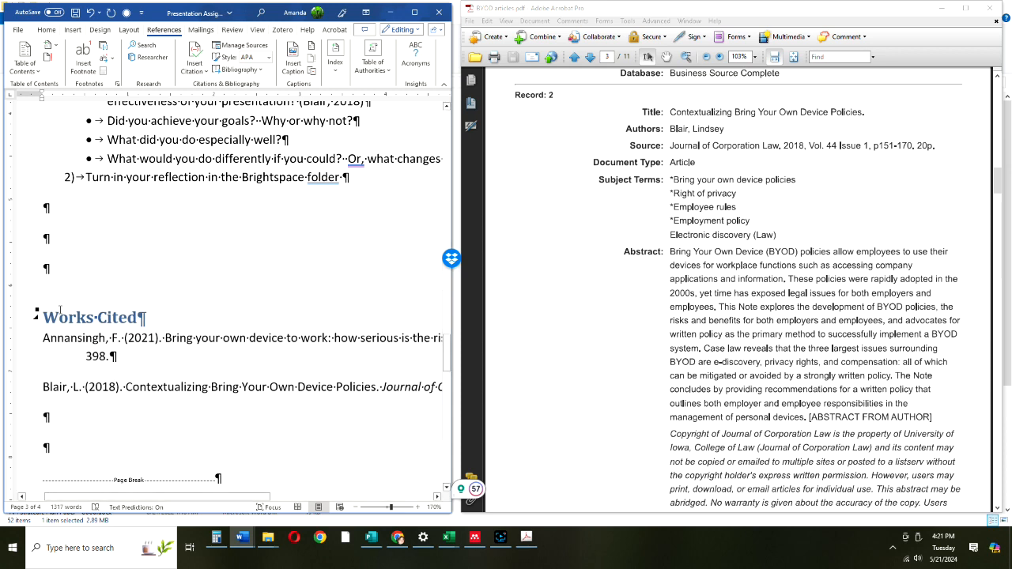
left_click_drag(211, 491, 204, 517)
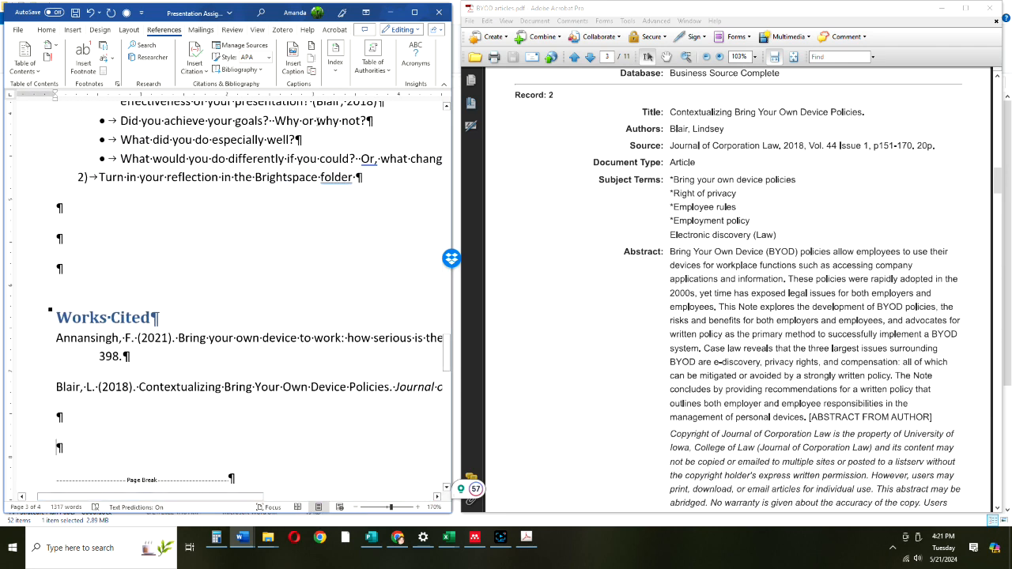
left_click(234, 47)
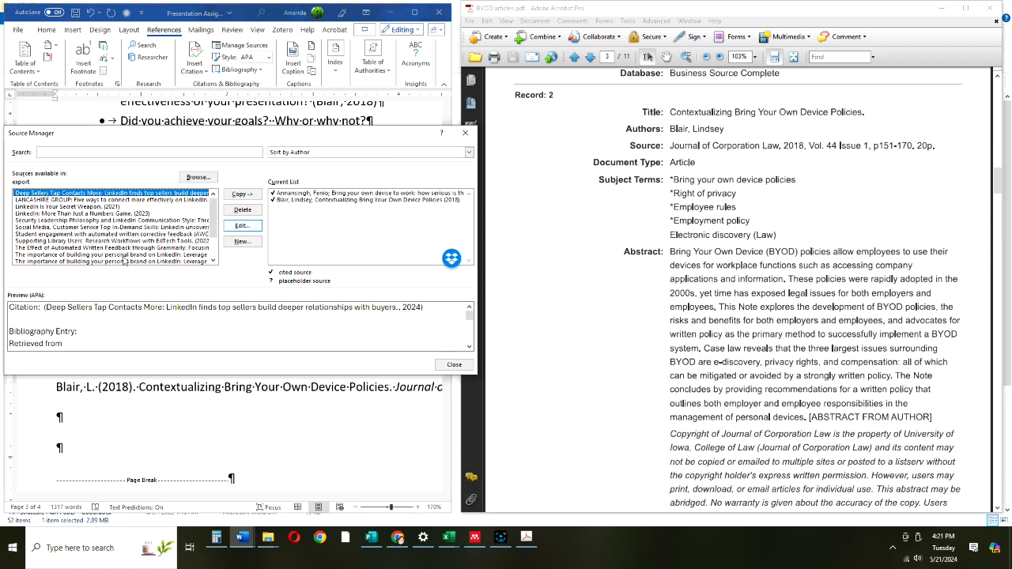
left_click(466, 133)
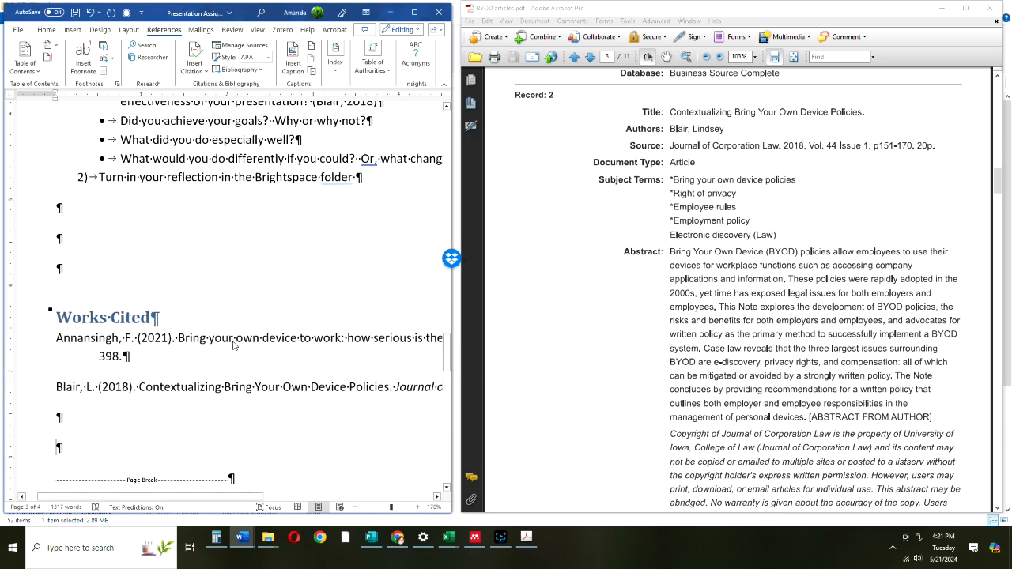
Step: Change the citation style to Chicago, Sixteenth Edition, and check the in-text citations and Works Cited list
mouse_move(201, 499)
left_mouse_down()
mouse_move(221, 499)
mouse_move(203, 499)
left_mouse_up()
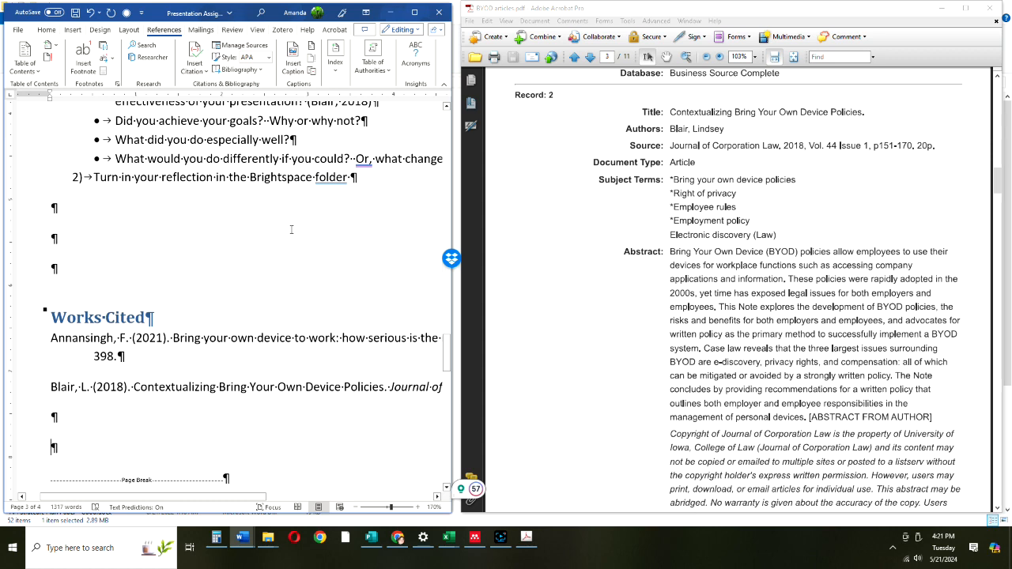
scroll(291, 229, "up", 8)
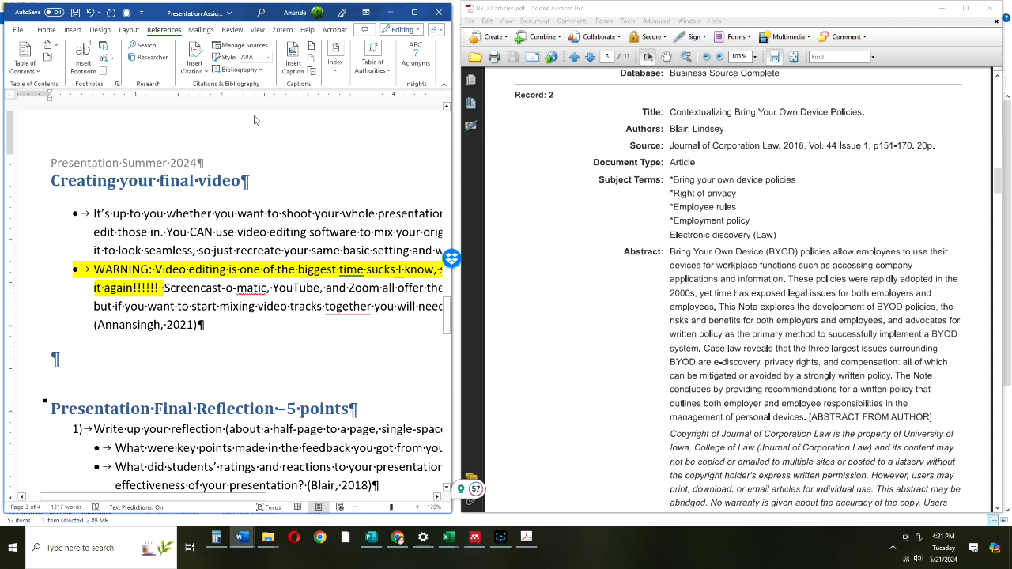
left_click(269, 57)
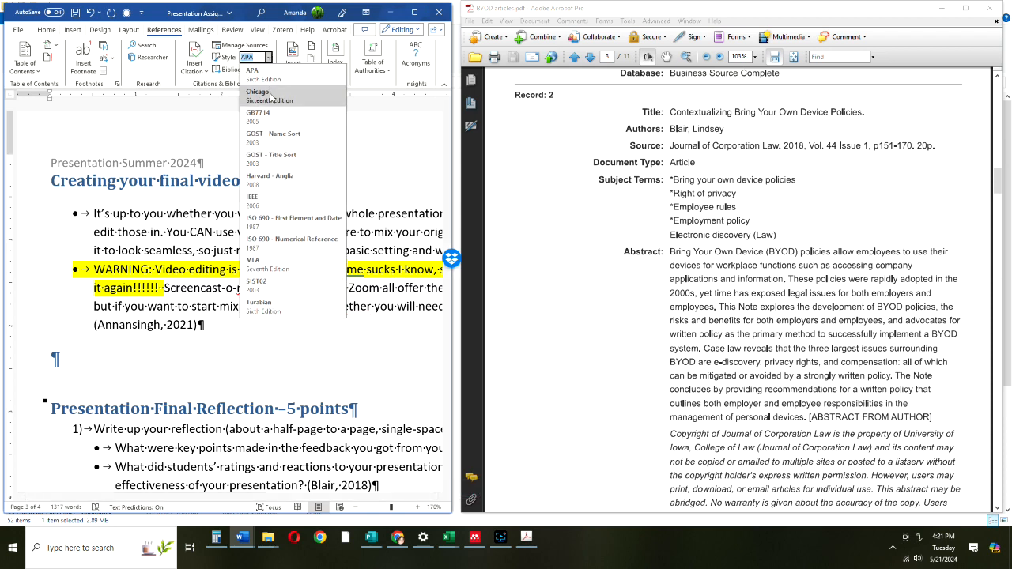
left_click(270, 95)
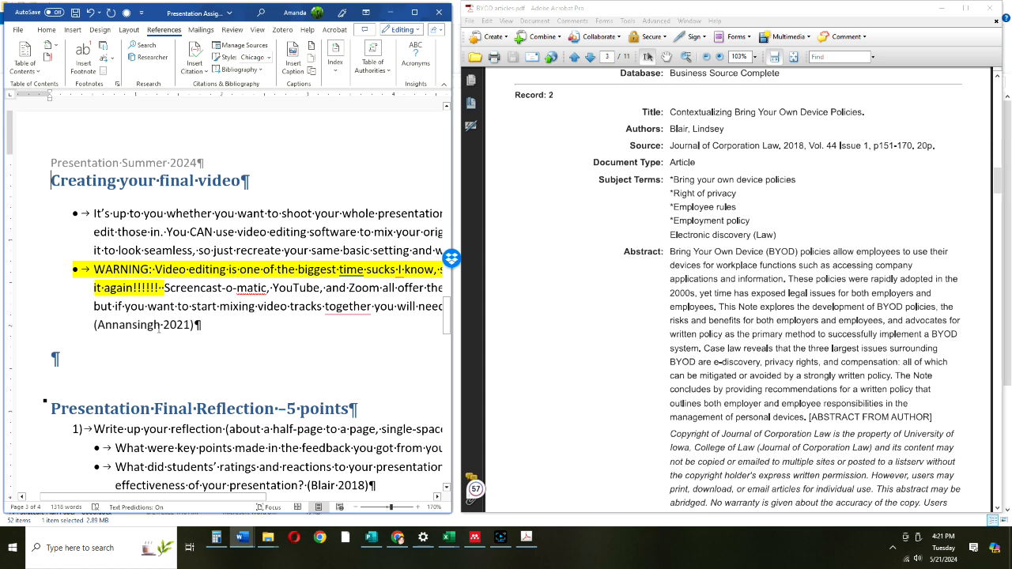
scroll(213, 334, "down", 10)
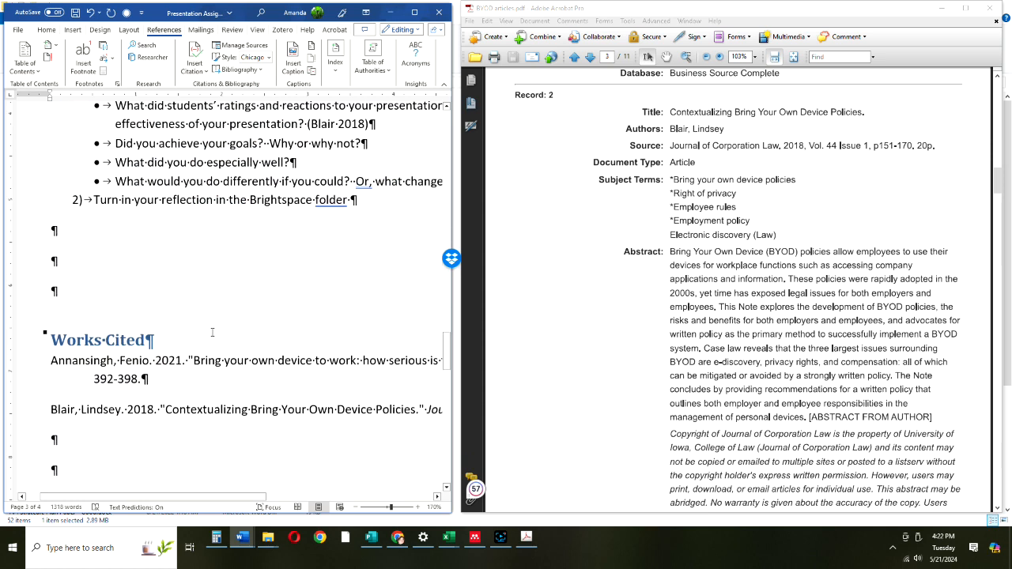
scroll(212, 333, "up", 3)
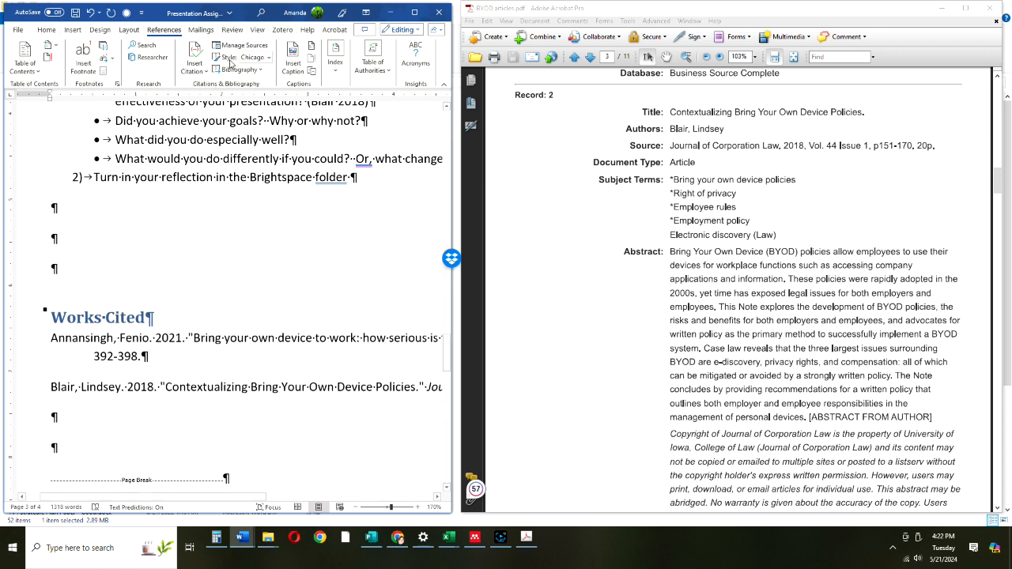
Step: Change the document's citation style to APA and check the in-text citations and the Works Cited entries
left_click(268, 57)
left_click(264, 73)
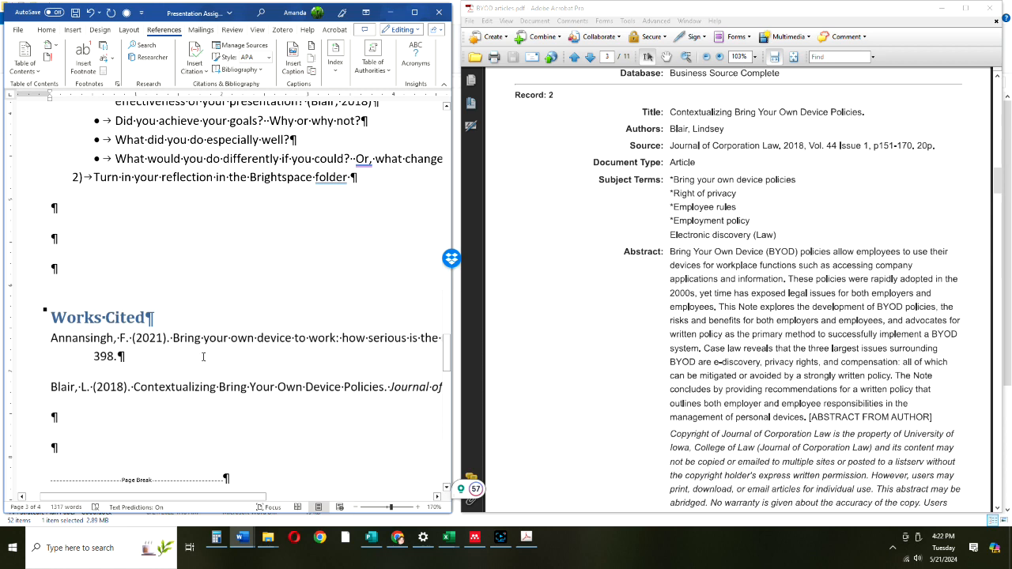
scroll(211, 356, "up", 5)
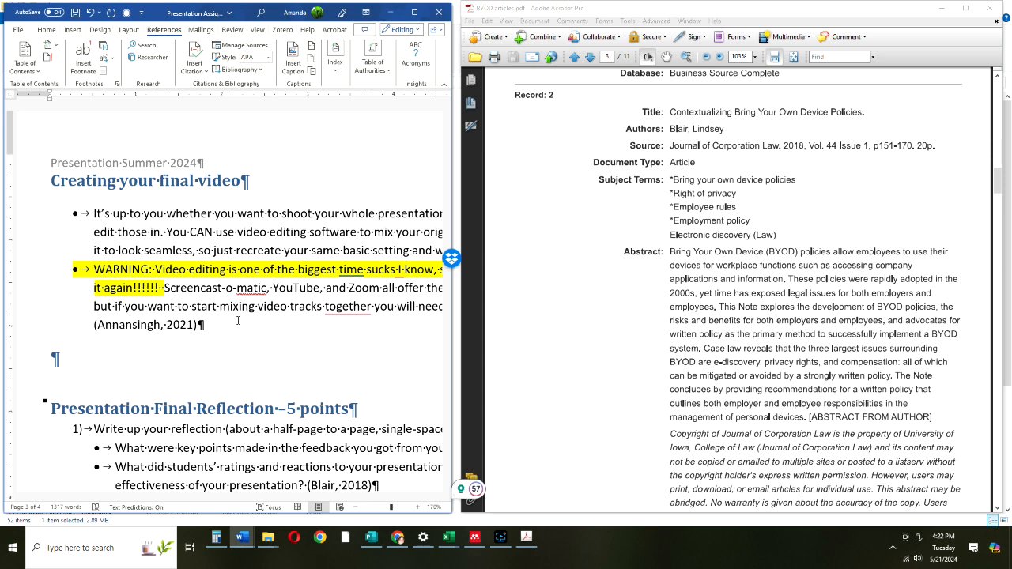
scroll(178, 286, "down", 10)
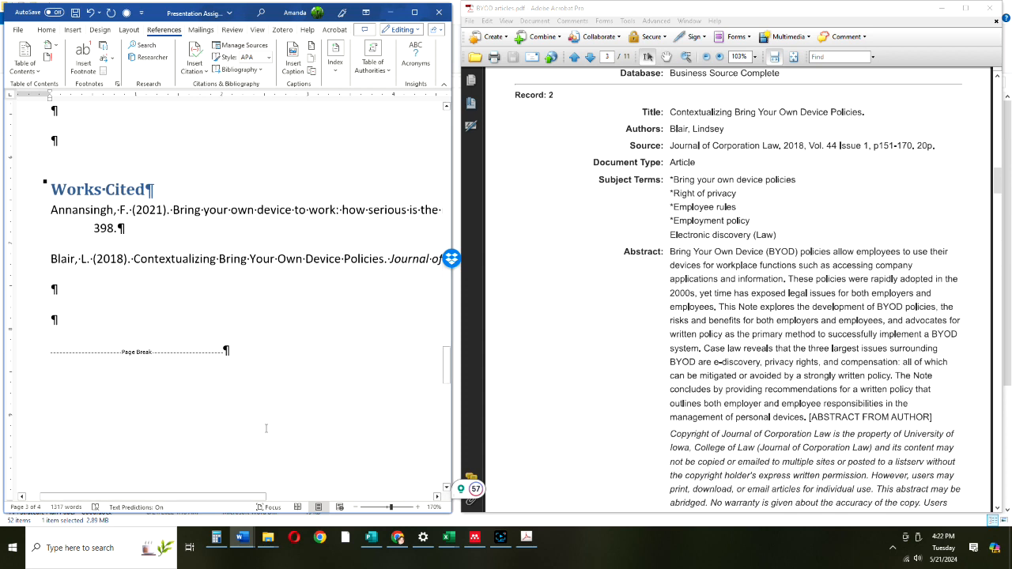
left_click(501, 537)
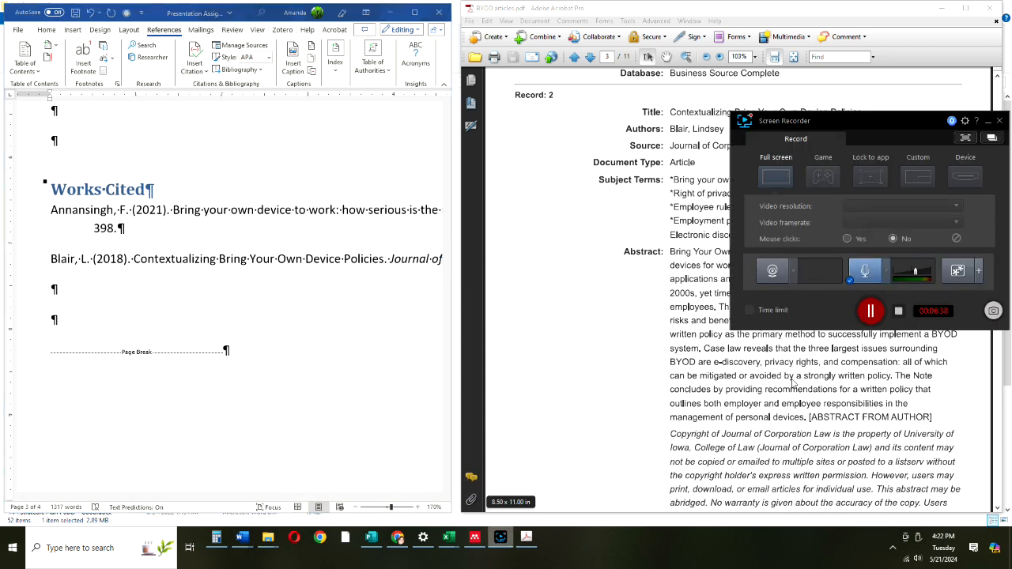
left_click(898, 310)
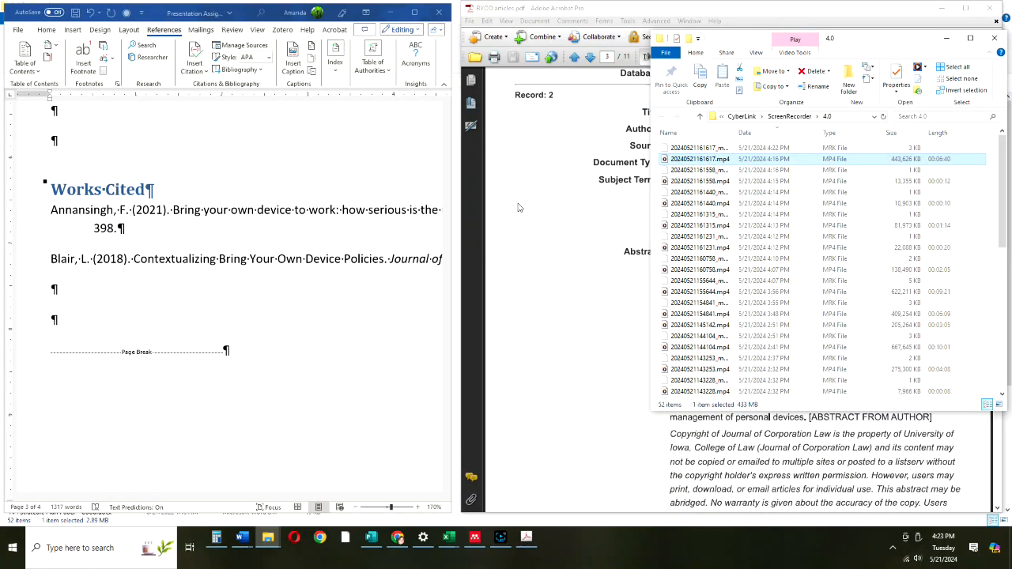
left_click(947, 39)
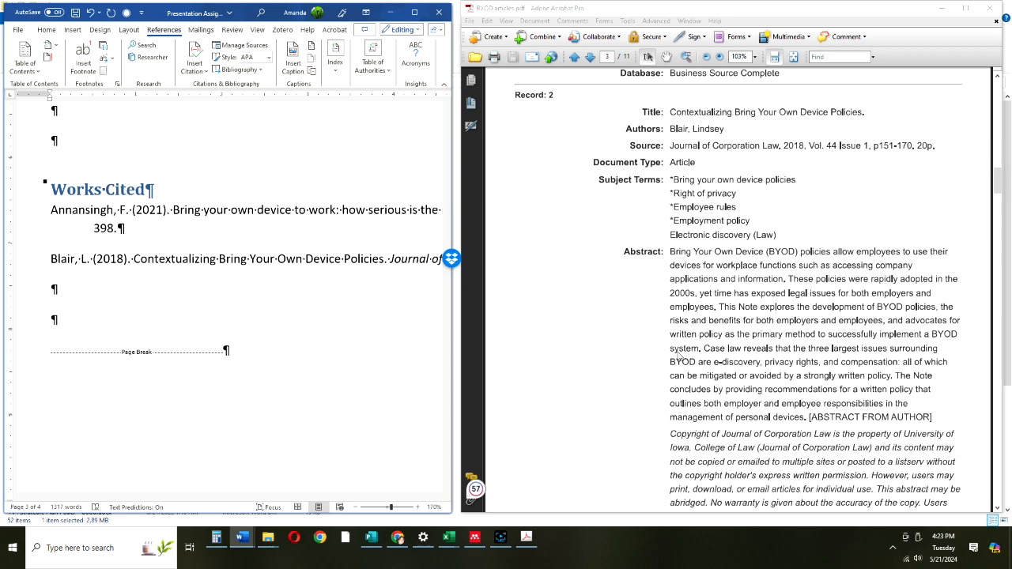
left_click_drag(995, 187, 998, 349)
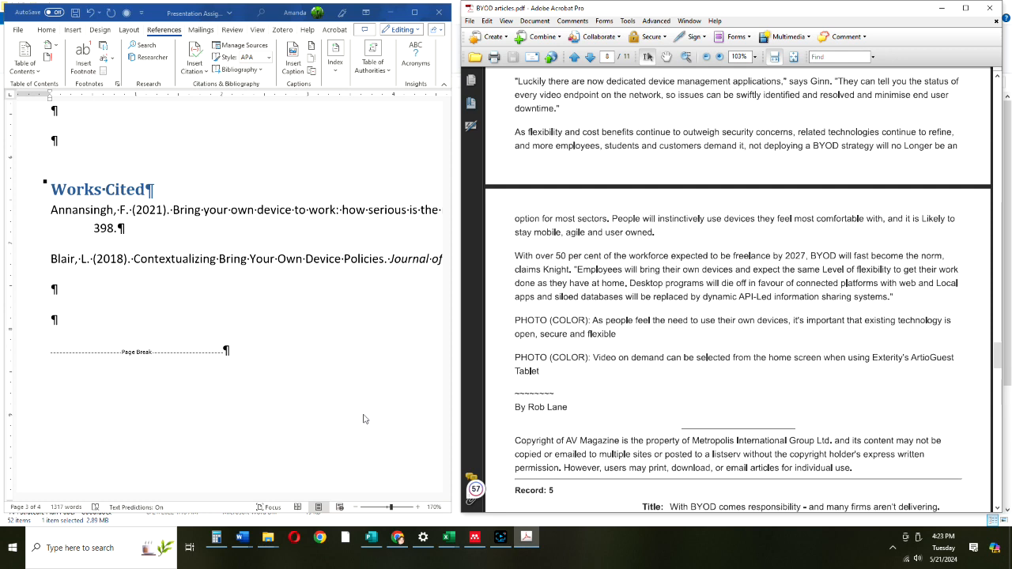
left_click(500, 541)
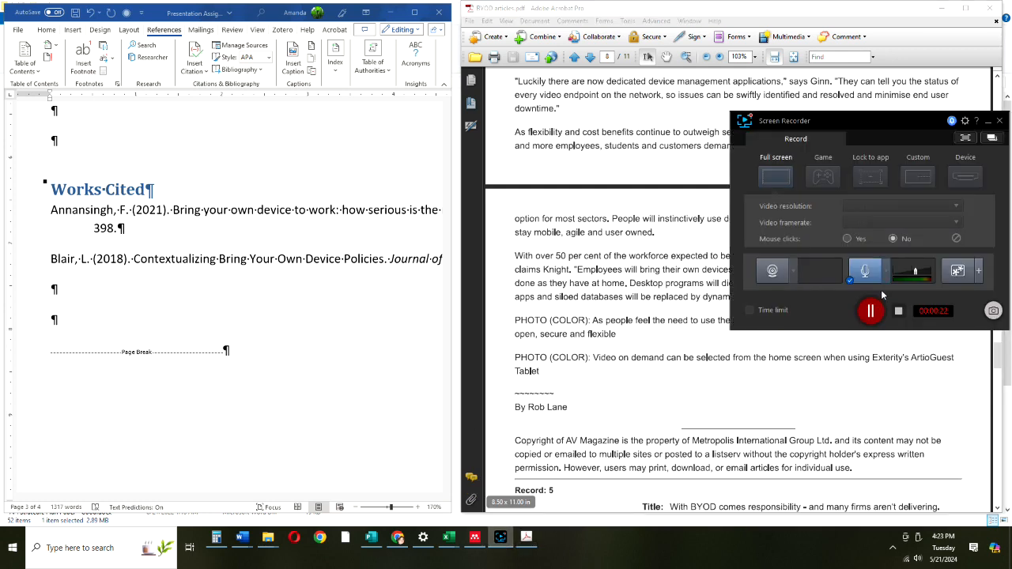